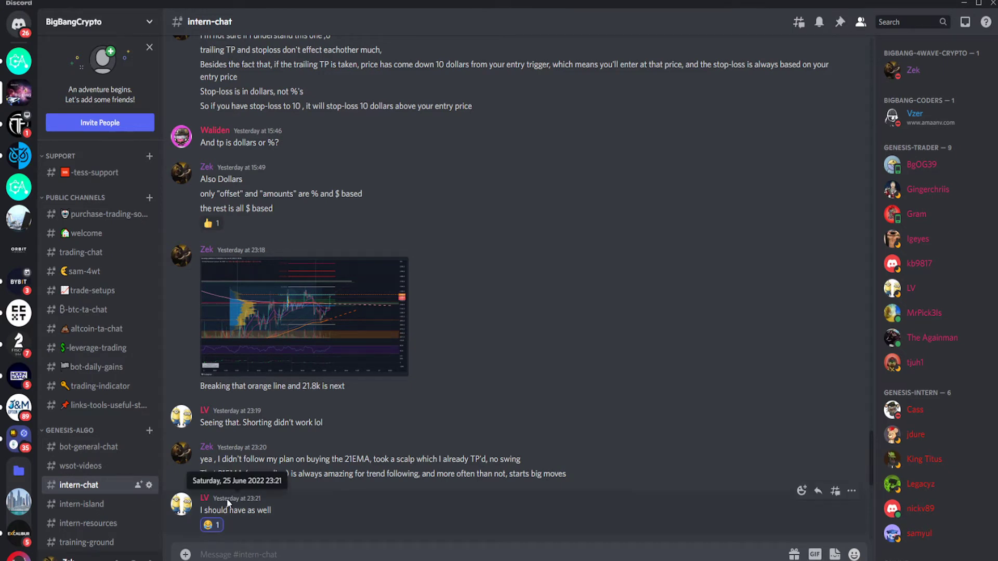
pyautogui.scroll(2, 247, 519)
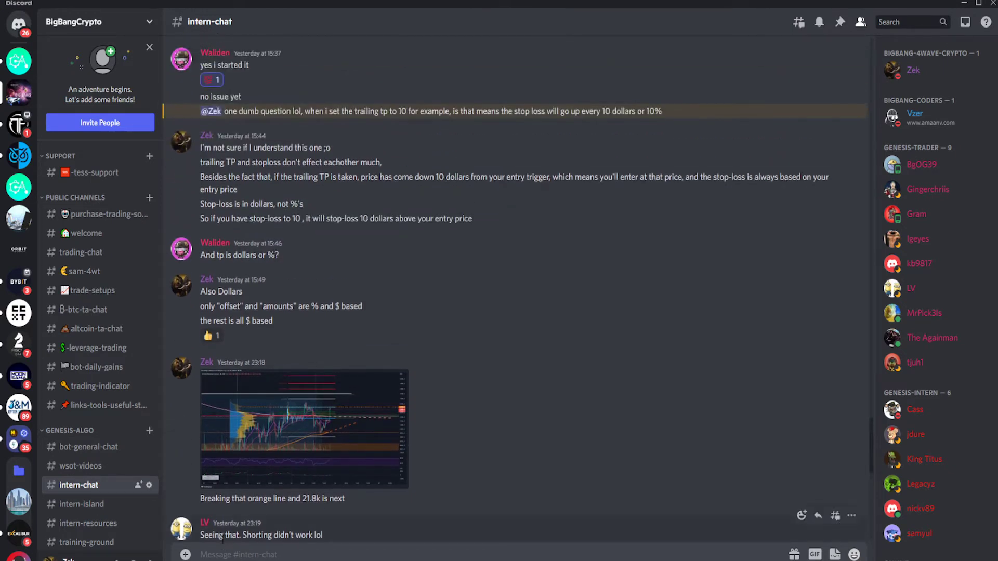
pyautogui.scroll(-3, 270, 418)
pyautogui.scroll(-3, 271, 422)
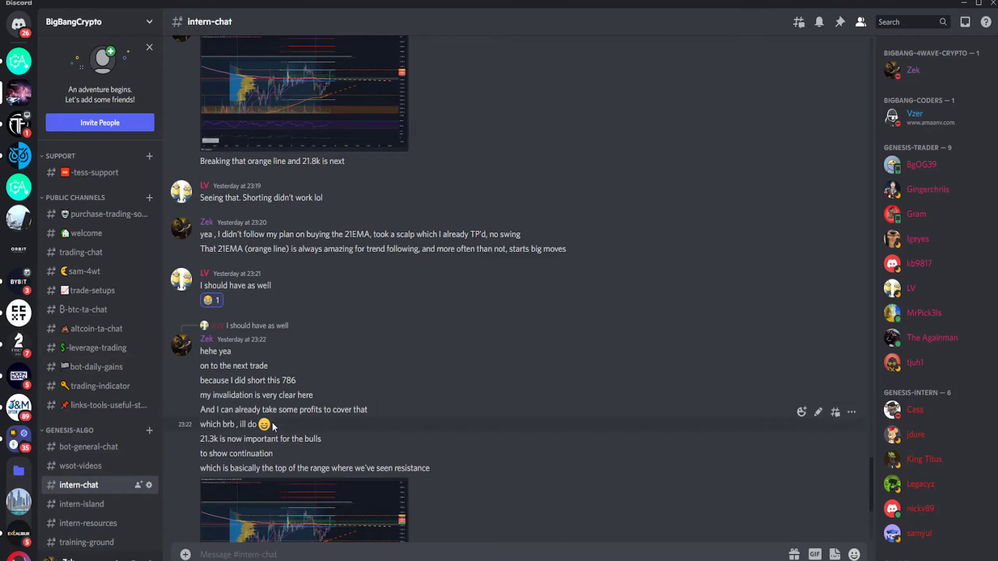
pyautogui.scroll(1, 273, 422)
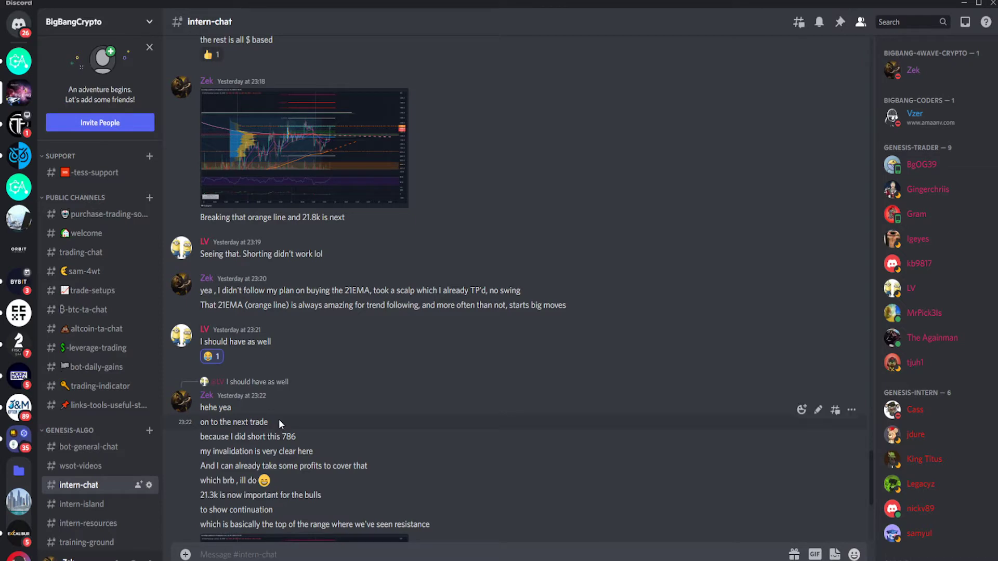
pyautogui.scroll(2, 304, 380)
pyautogui.scroll(1, 212, 331)
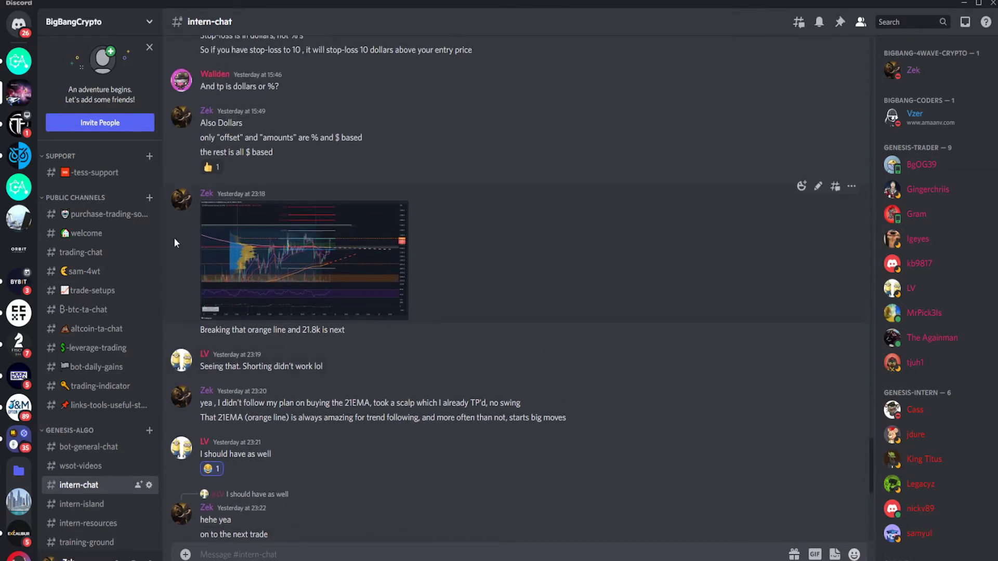
# Step: Enlarge the posted chart screenshot and pan the BTCUSD chart to the recent candles
pyautogui.click(269, 289)
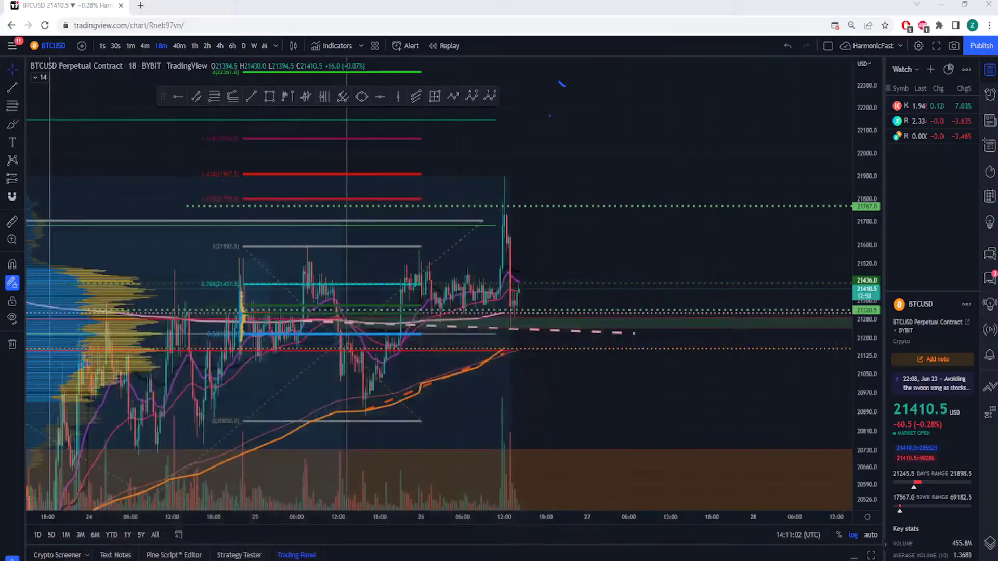
pyautogui.moveTo(517, 326); pyautogui.dragTo(382, 328)
pyautogui.rightClick(445, 305)
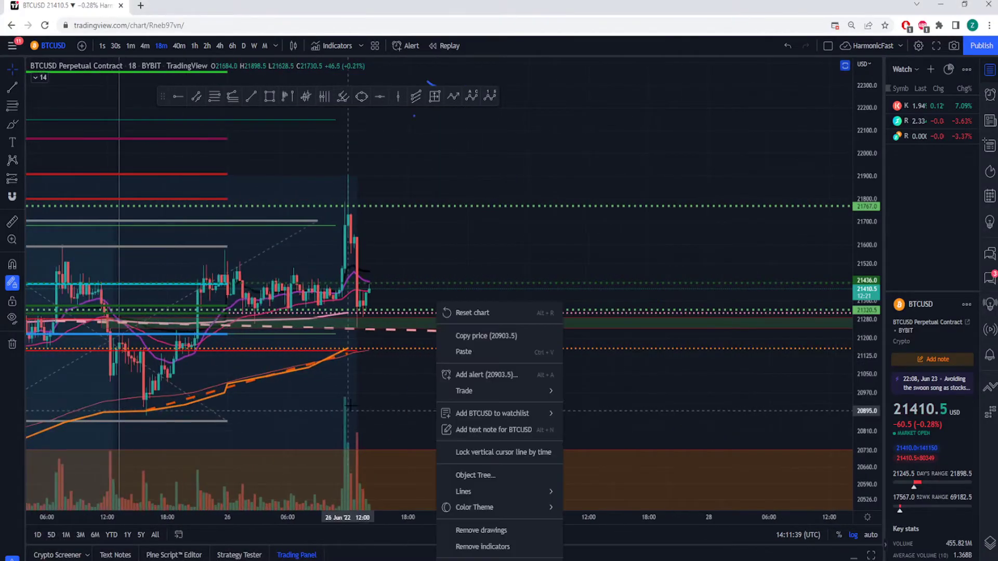
pyautogui.click(479, 373)
pyautogui.moveTo(479, 373); pyautogui.dragTo(746, 357)
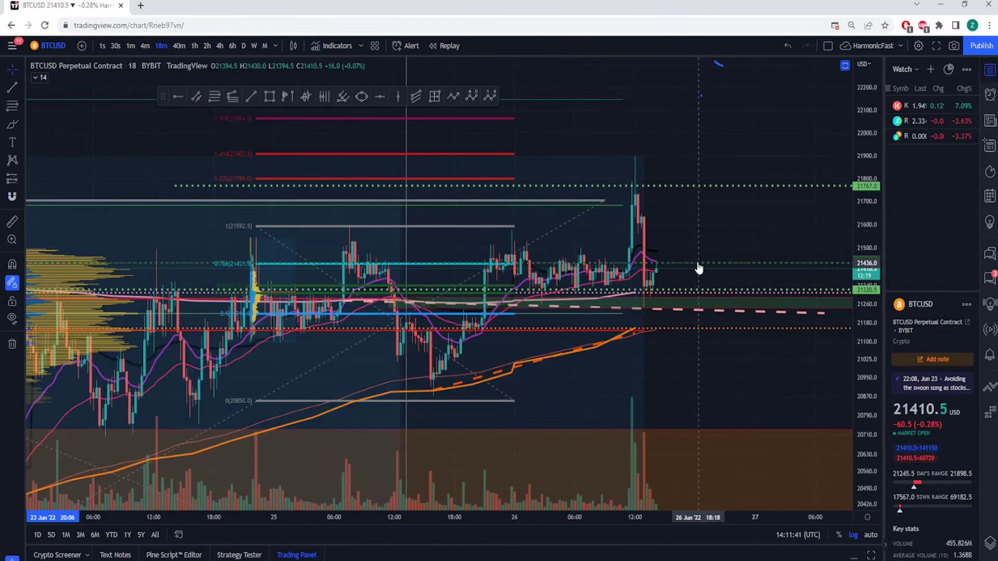
# Step: Colour the Fibonacci retracement drawing orange, review the recent price action, and return to the Discord chat
pyautogui.click(394, 144)
pyautogui.click(317, 73)
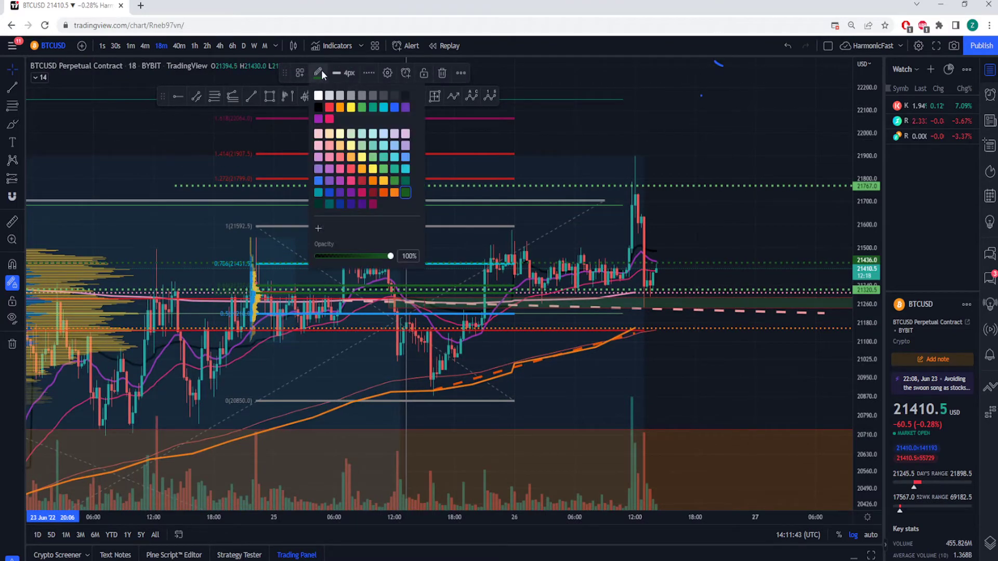
pyautogui.click(340, 105)
pyautogui.moveTo(866, 289); pyautogui.dragTo(866, 234)
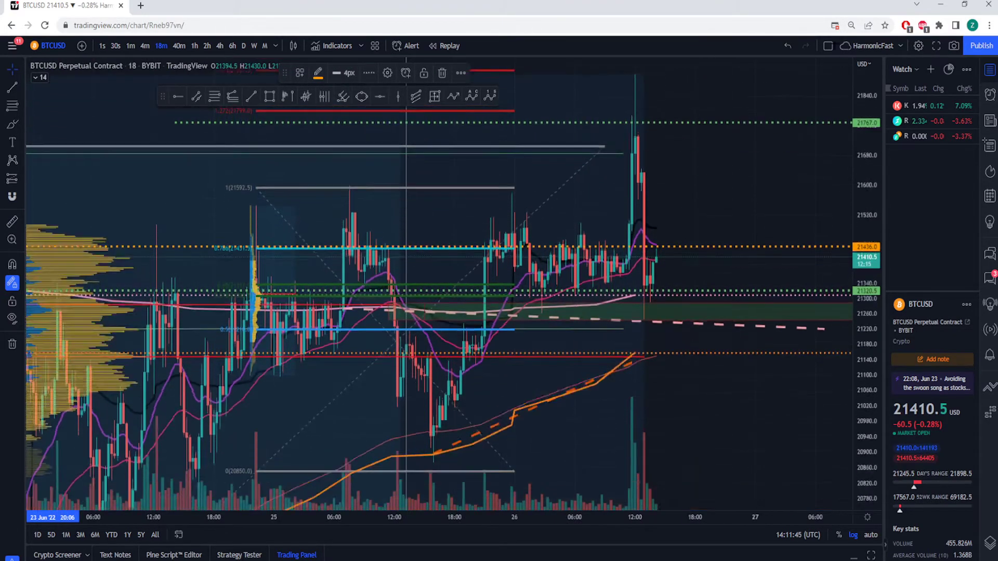
pyautogui.scroll(4, 528, 288)
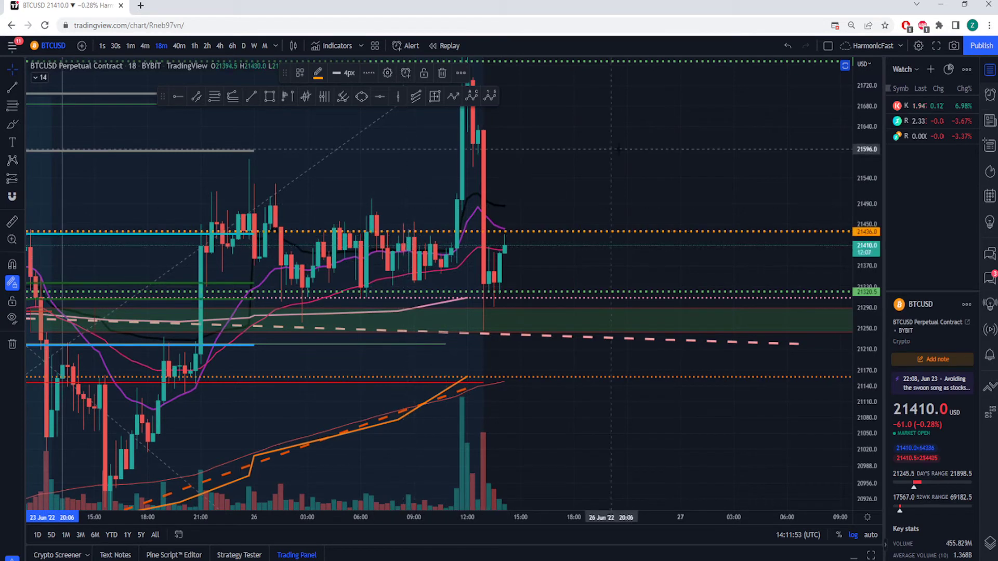
pyautogui.moveTo(621, 187); pyautogui.dragTo(628, 221)
pyautogui.scroll(-3, 627, 222)
pyautogui.scroll(-2, 562, 207)
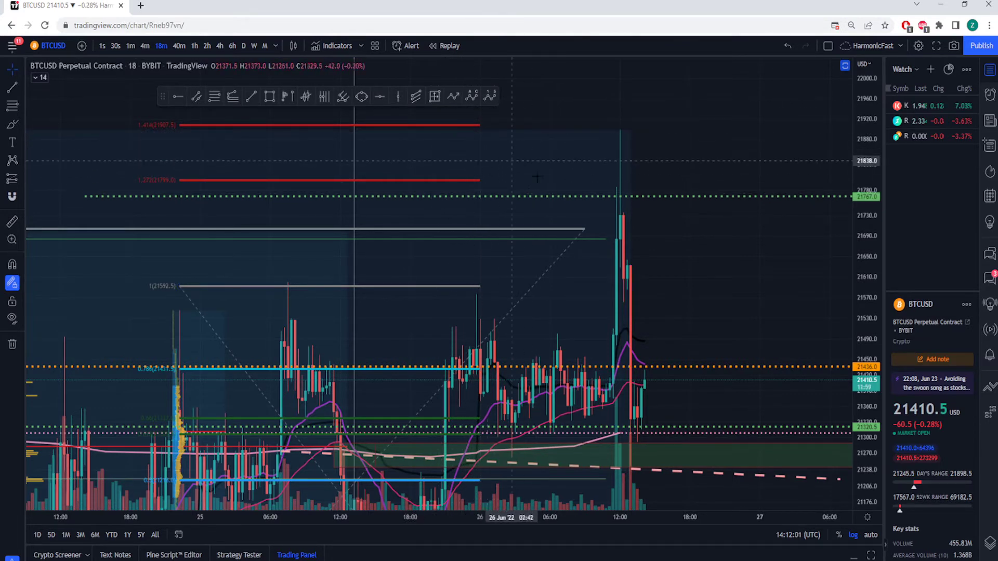
pyautogui.moveTo(707, 305); pyautogui.dragTo(666, 166)
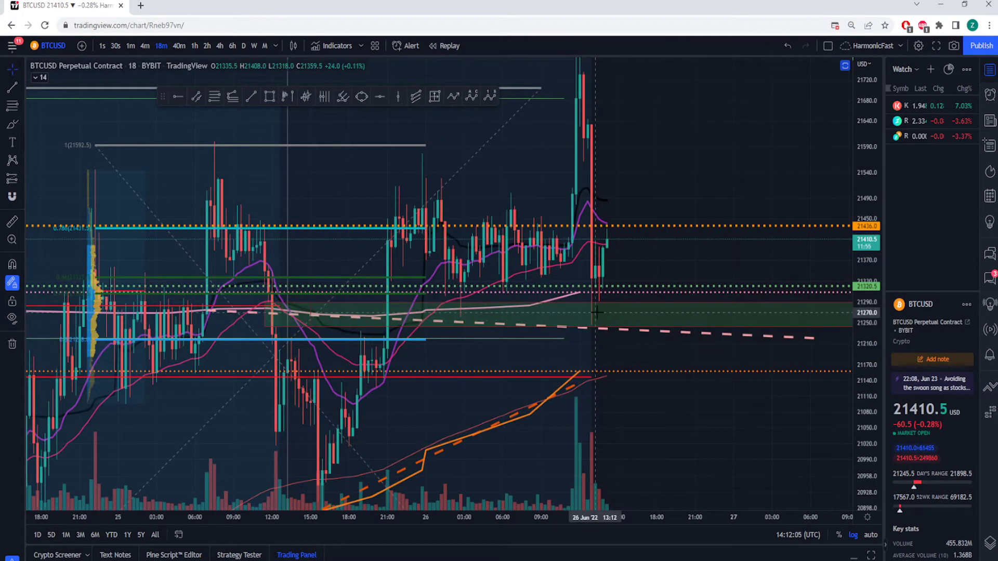
pyautogui.hotkey('alt', 'Tab')
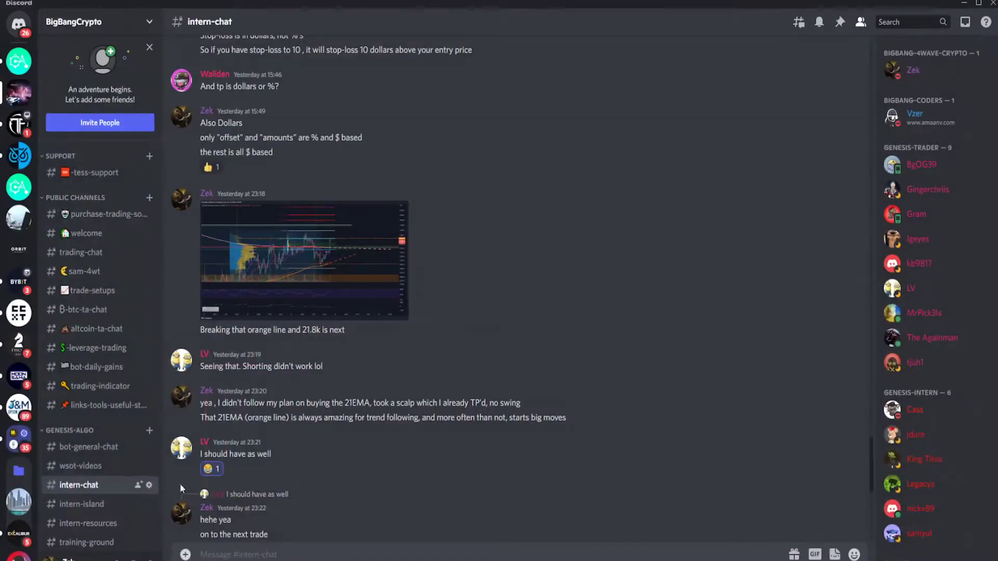
# Step: Switch to the BotAndChill server, stop at educational-starterpack, then land on the associate-tables channel
pyautogui.click(26, 76)
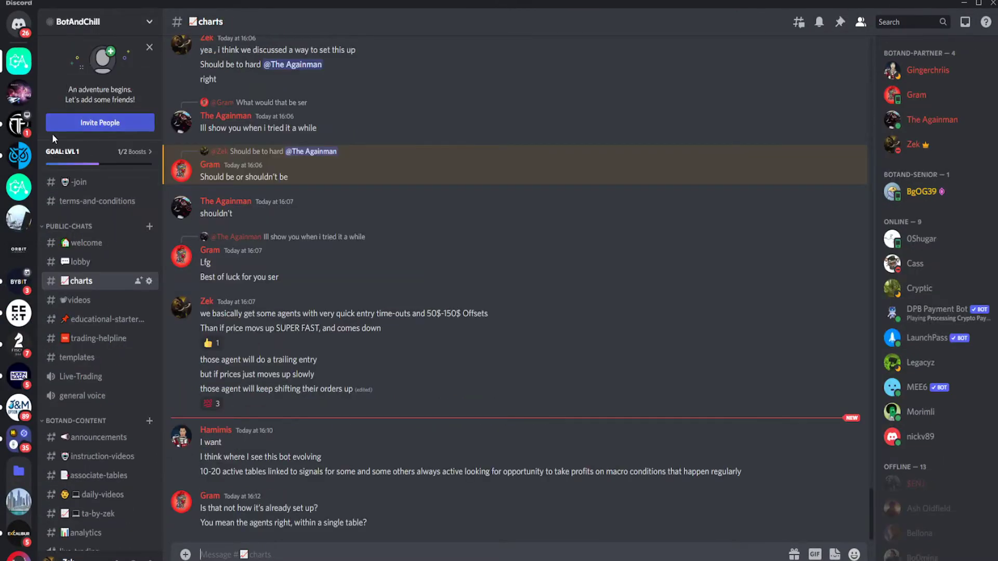
pyautogui.click(92, 325)
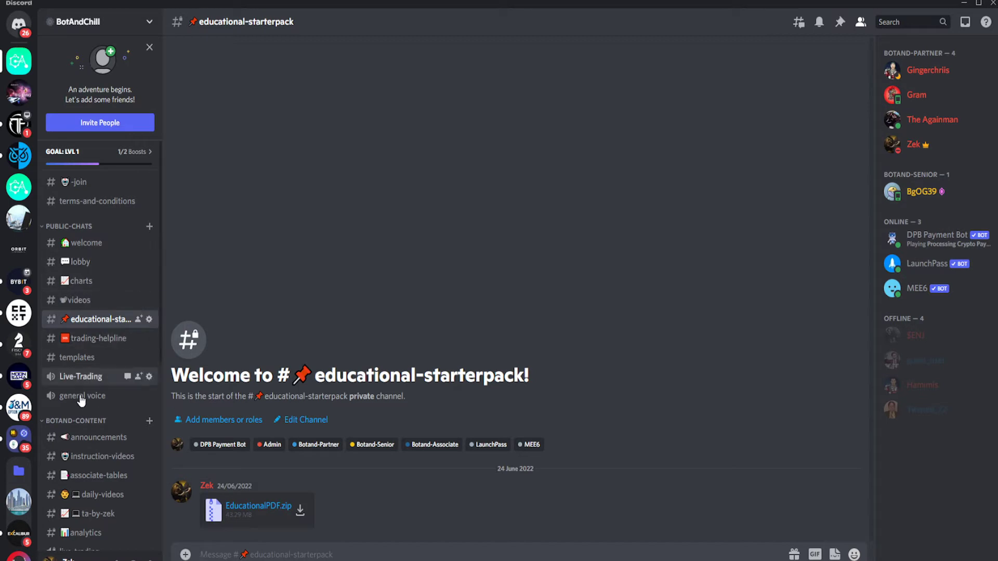
pyautogui.scroll(-2, 100, 457)
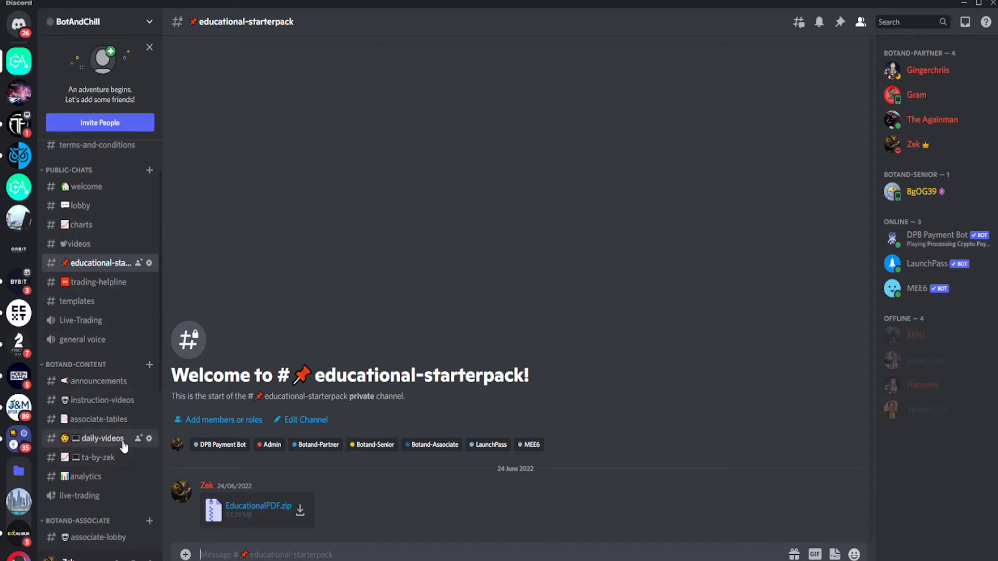
pyautogui.click(121, 421)
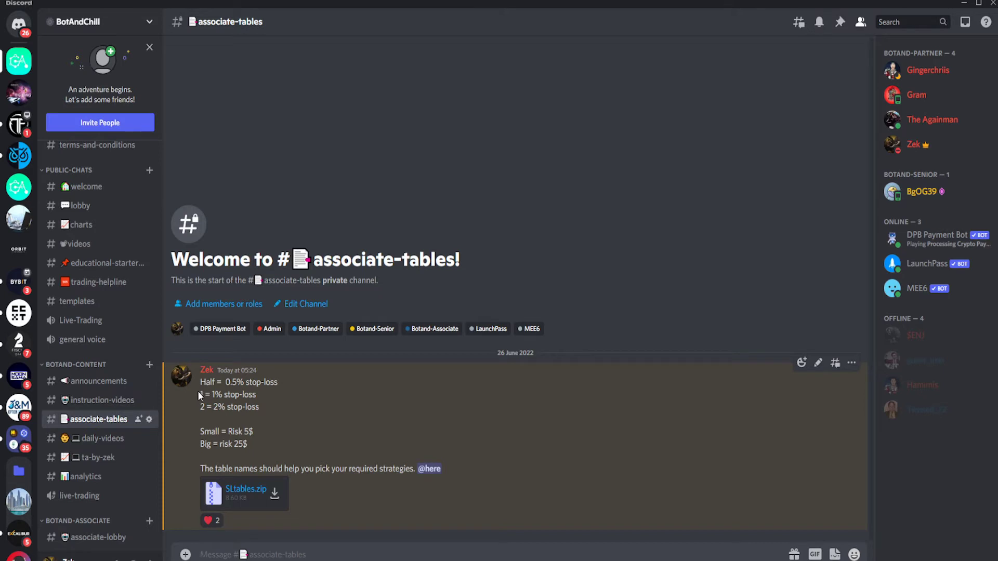
# Step: Highlight the 'Small = Risk 5$', 'Big = risk 25$' and 'Half = 0.5%' lines in Zek's table post
pyautogui.moveTo(194, 427); pyautogui.dragTo(248, 428)
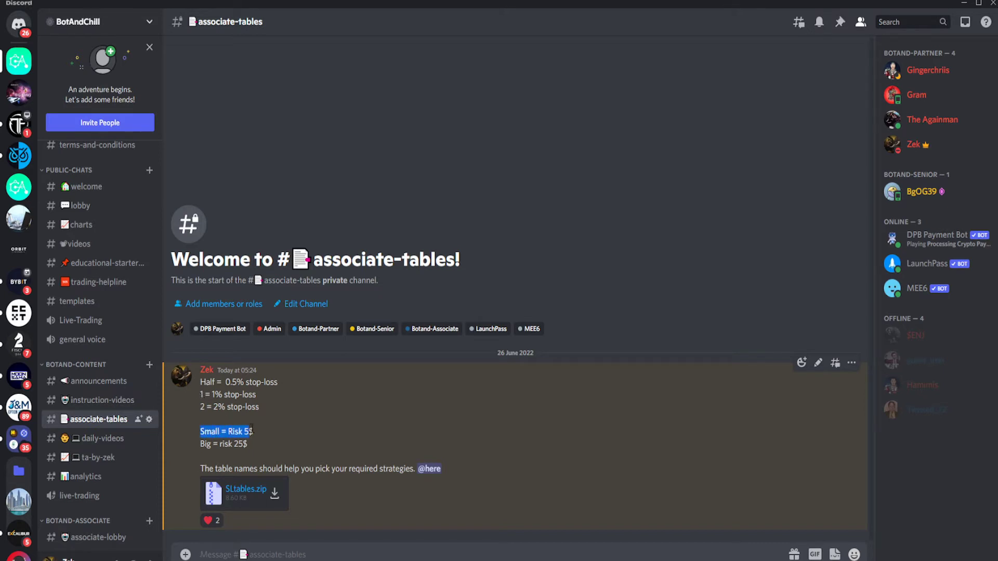
pyautogui.moveTo(197, 447); pyautogui.dragTo(243, 445)
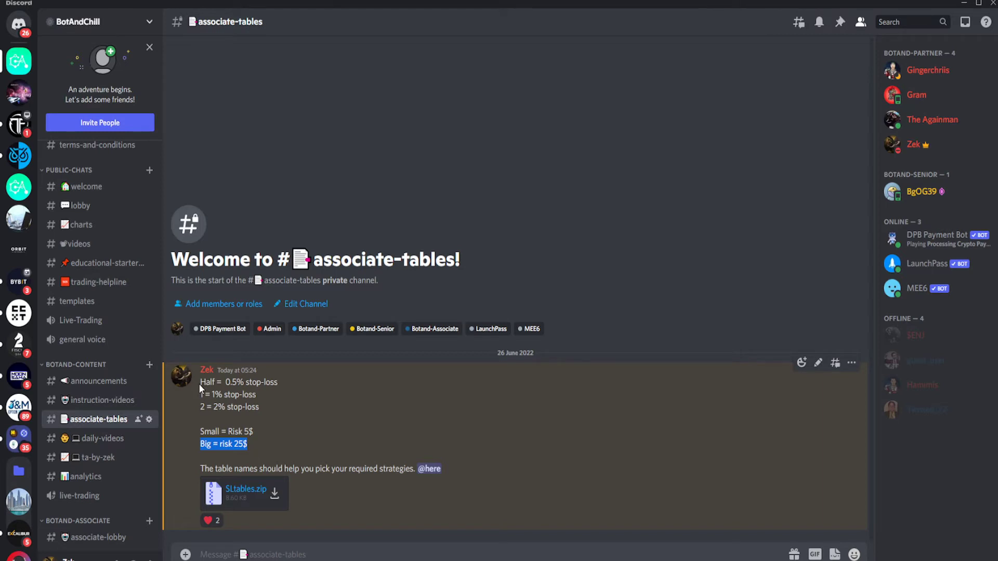
pyautogui.moveTo(201, 382)
pyautogui.mouseDown()
pyautogui.moveTo(246, 382)
pyautogui.moveTo(223, 395)
pyautogui.moveTo(247, 382)
pyautogui.moveTo(228, 404)
pyautogui.mouseUp()
pyautogui.click(211, 407)
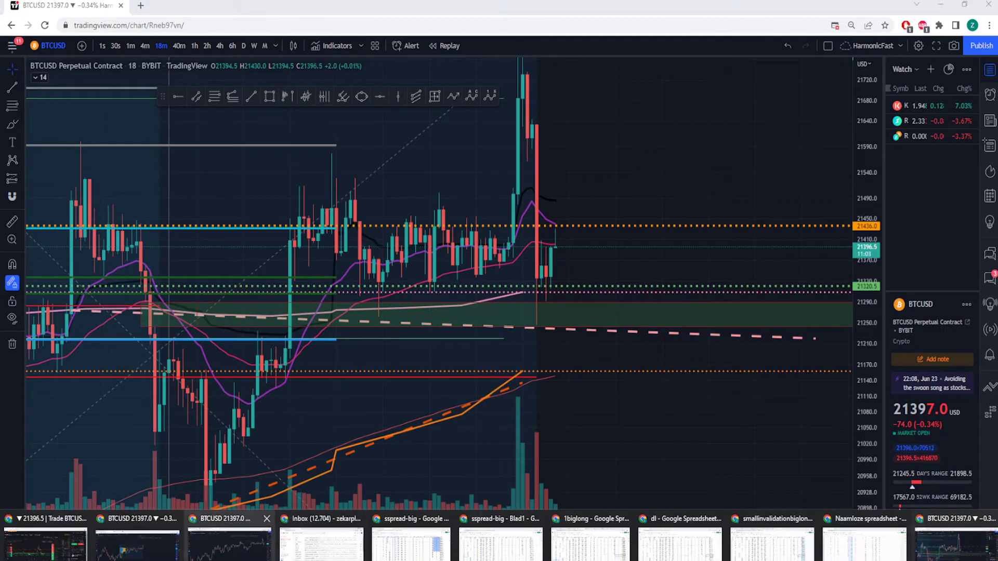
# Step: Bring the Bybit trading page to the front for another look at the BTCUSD chart
pyautogui.click(47, 546)
pyautogui.scroll(-3, 444, 328)
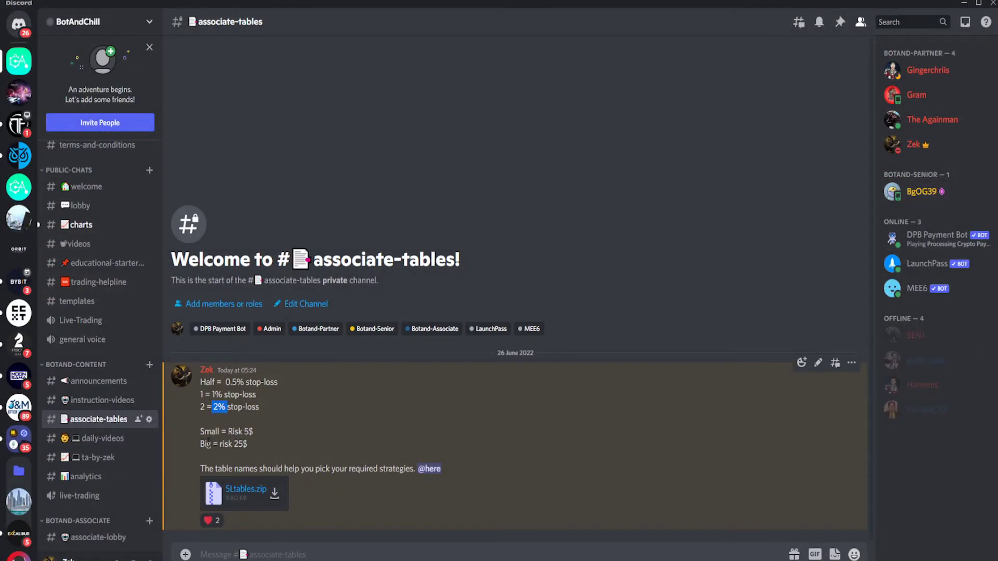
# Step: Highlight the stop-loss lines, move to the charts channel and view the liquidation chart image enlarged
pyautogui.moveTo(203, 395); pyautogui.dragTo(244, 443)
pyautogui.click(98, 230)
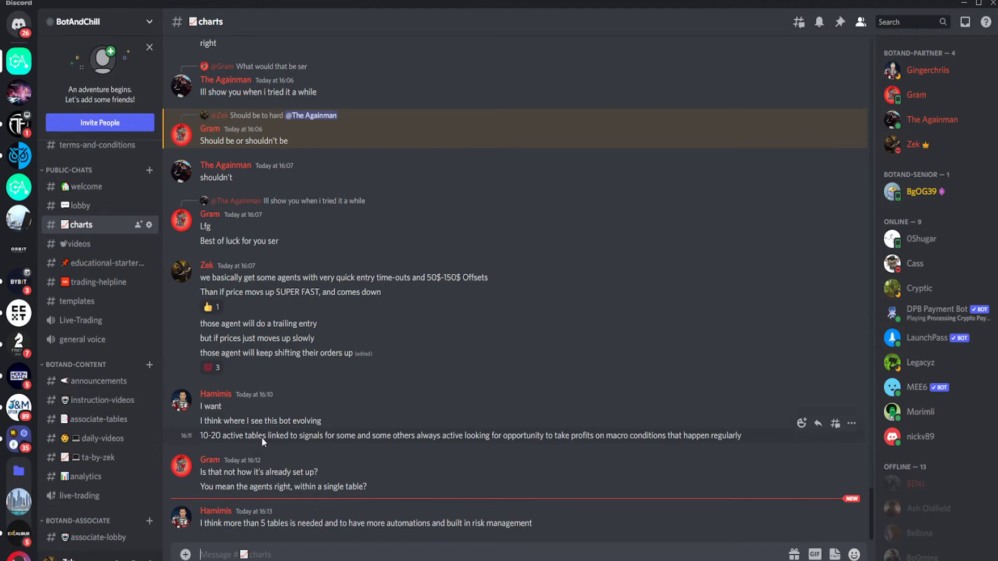
pyautogui.scroll(4, 311, 435)
pyautogui.scroll(5, 335, 437)
pyautogui.scroll(3, 334, 438)
pyautogui.scroll(-2, 361, 451)
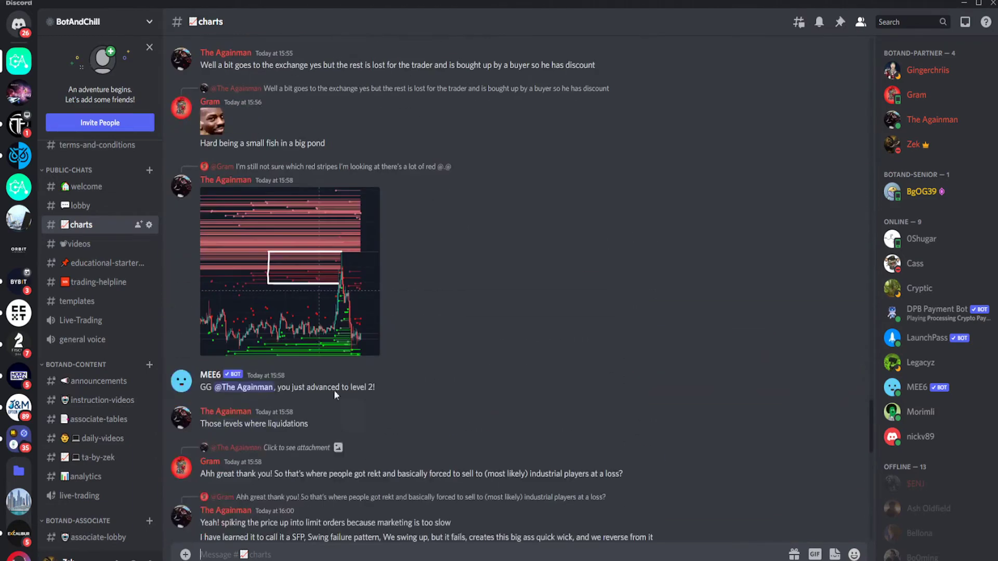
pyautogui.click(336, 261)
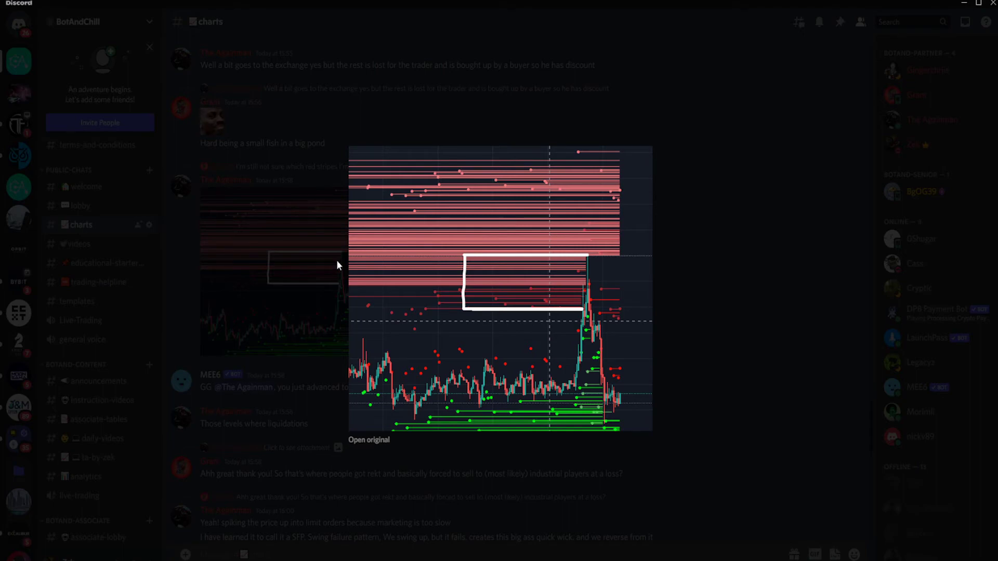
pyautogui.click(320, 304)
pyautogui.scroll(2, 312, 344)
pyautogui.scroll(4, 320, 382)
pyautogui.scroll(3, 327, 398)
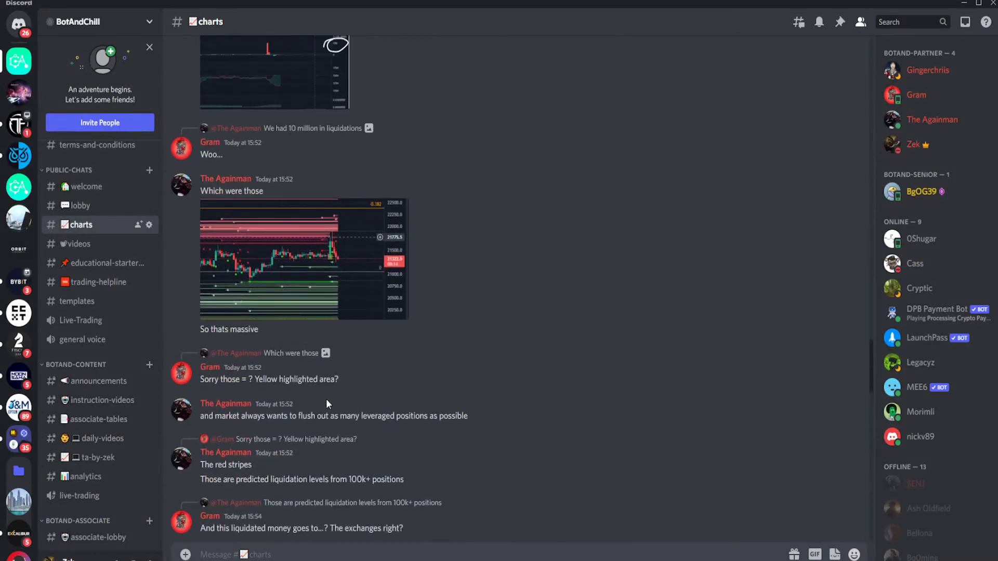
pyautogui.scroll(3, 505, 444)
pyautogui.scroll(1, 532, 277)
pyautogui.scroll(1, 500, 379)
pyautogui.scroll(4, 500, 380)
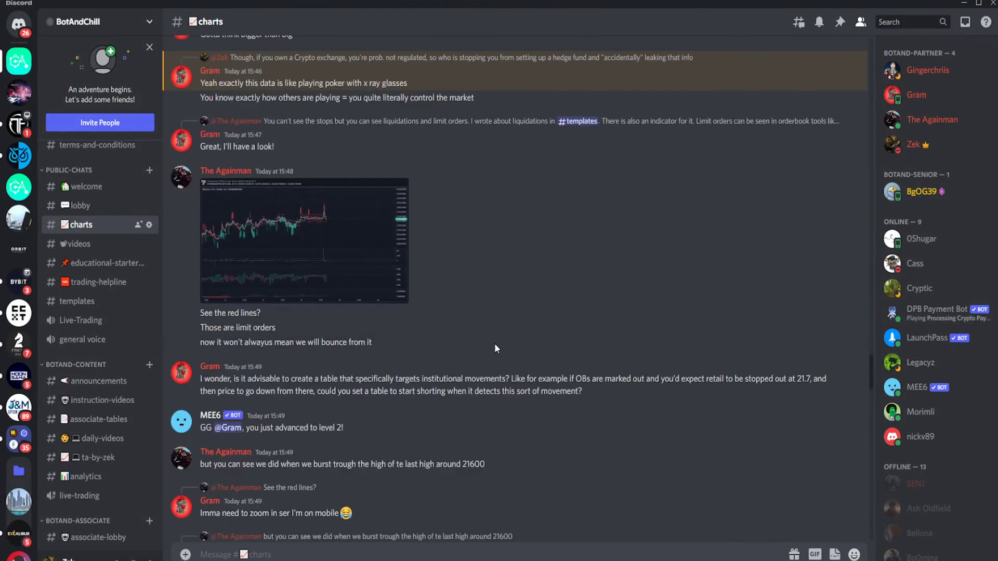
pyautogui.scroll(-3, 495, 342)
pyautogui.scroll(-6, 486, 311)
pyautogui.scroll(-5, 484, 304)
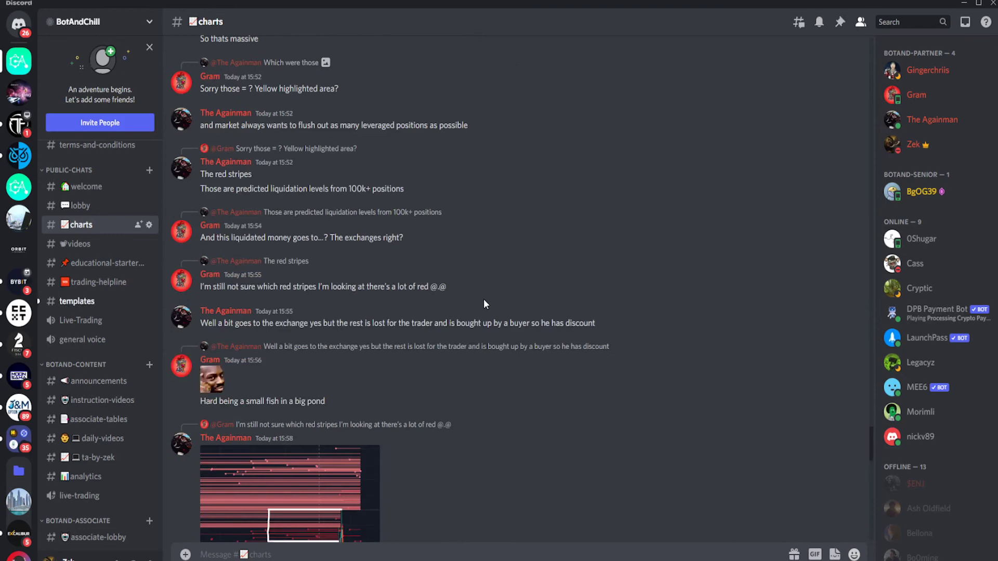
pyautogui.scroll(-5, 483, 298)
pyautogui.scroll(-5, 483, 295)
pyautogui.scroll(-1, 481, 295)
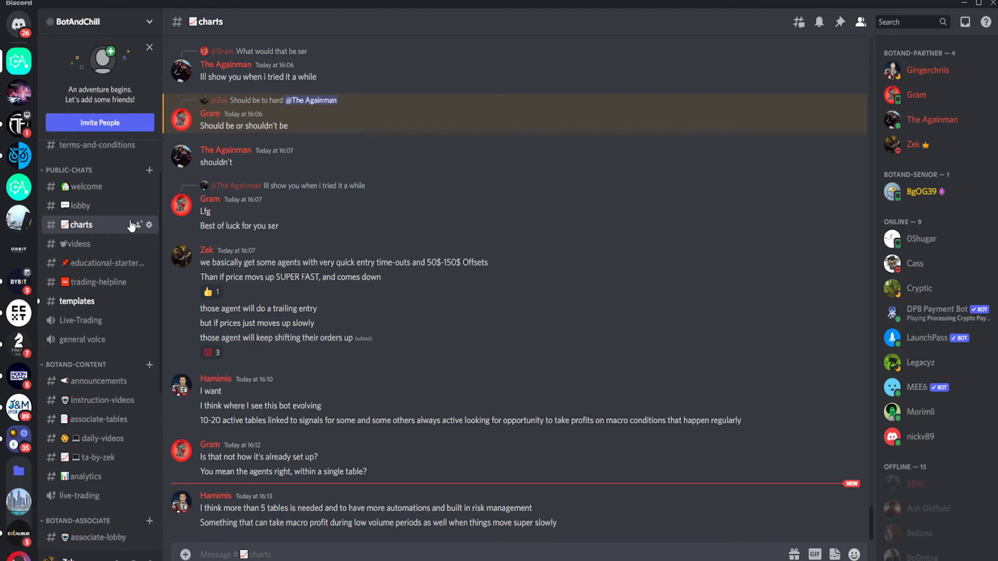
pyautogui.scroll(2, 113, 217)
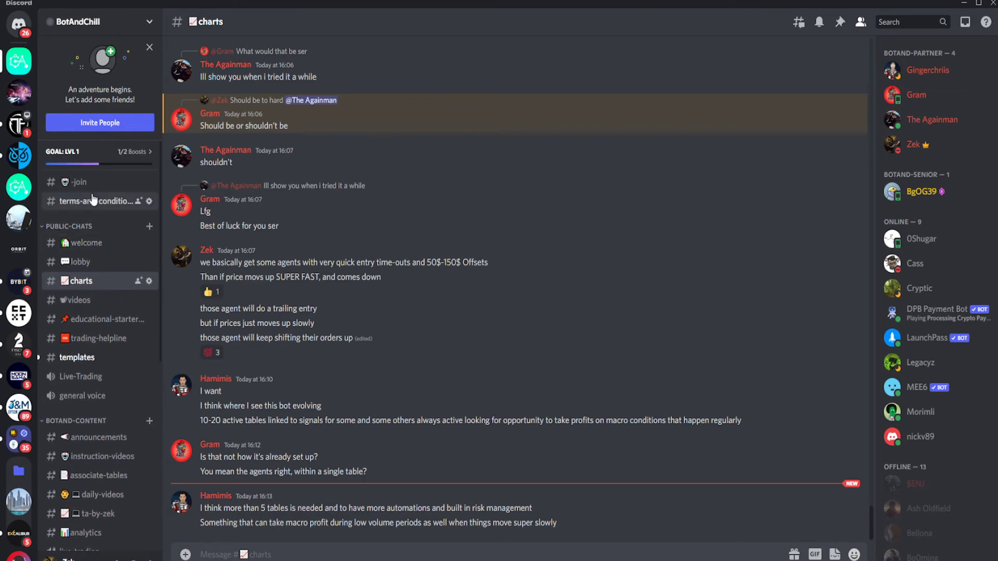
pyautogui.click(79, 183)
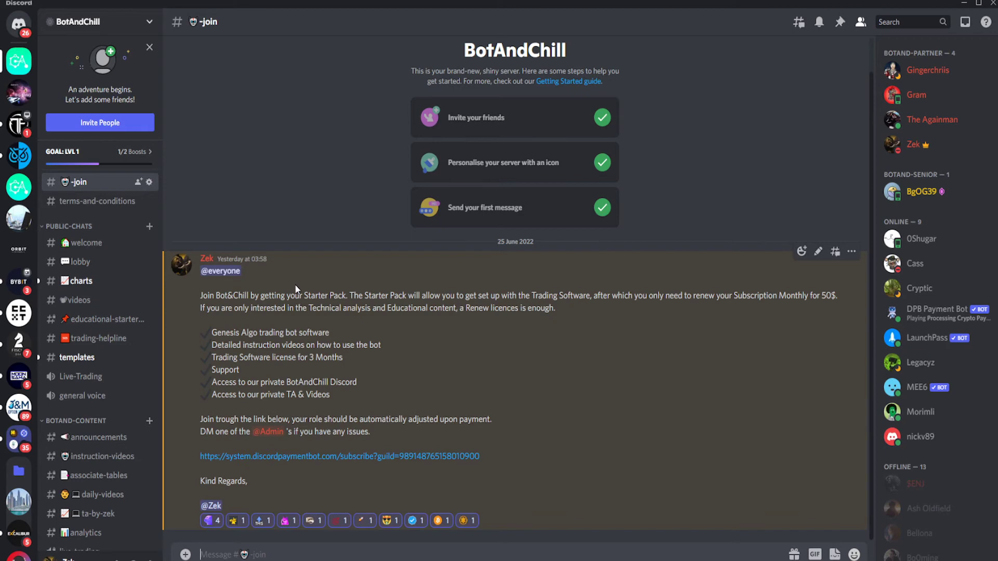
pyautogui.click(93, 280)
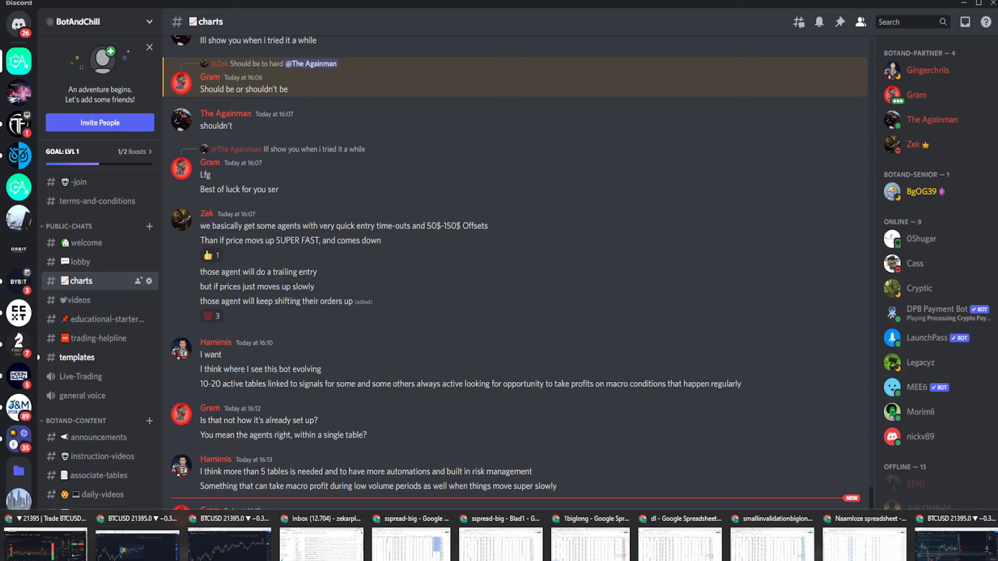
pyautogui.click(46, 545)
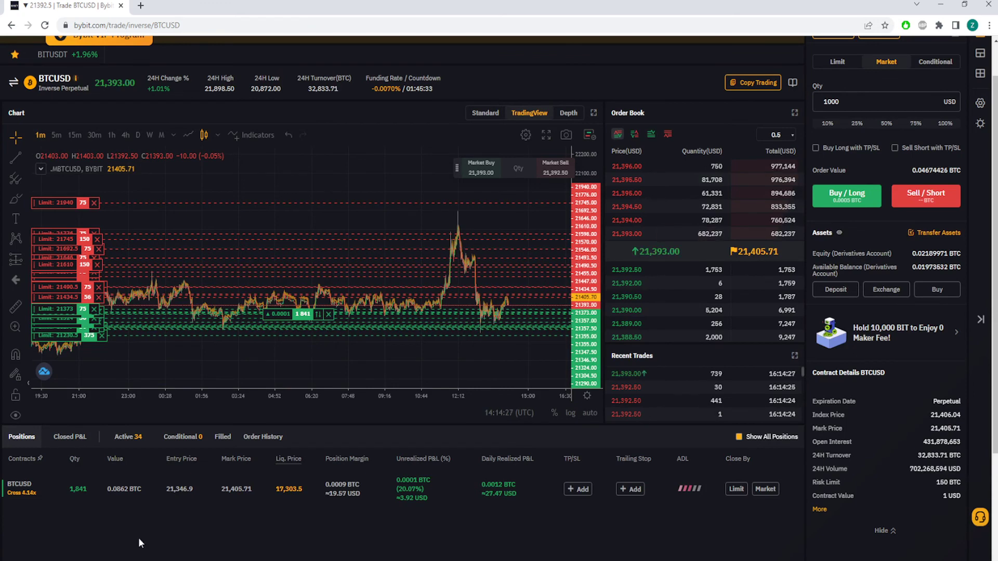
pyautogui.scroll(-2, 329, 289)
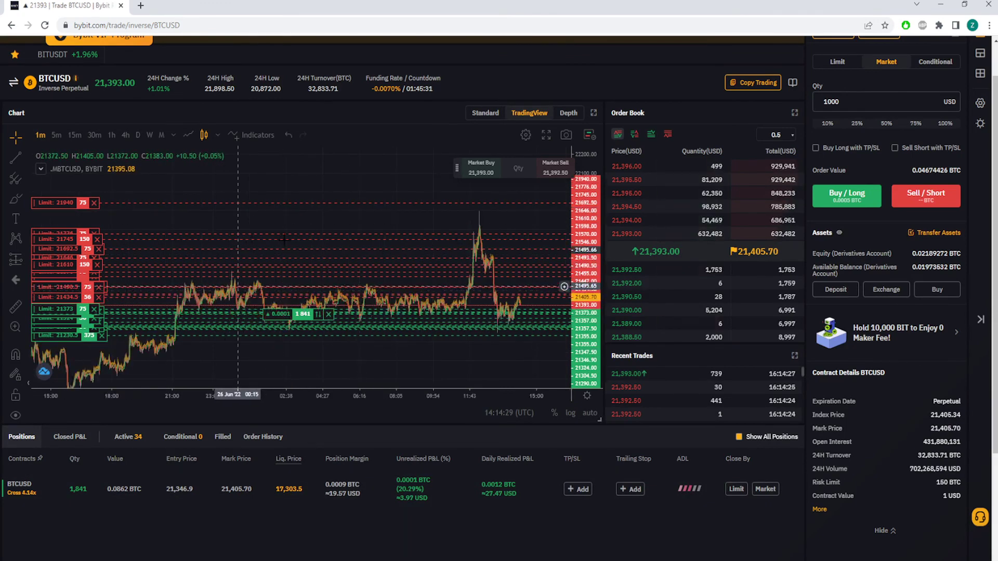